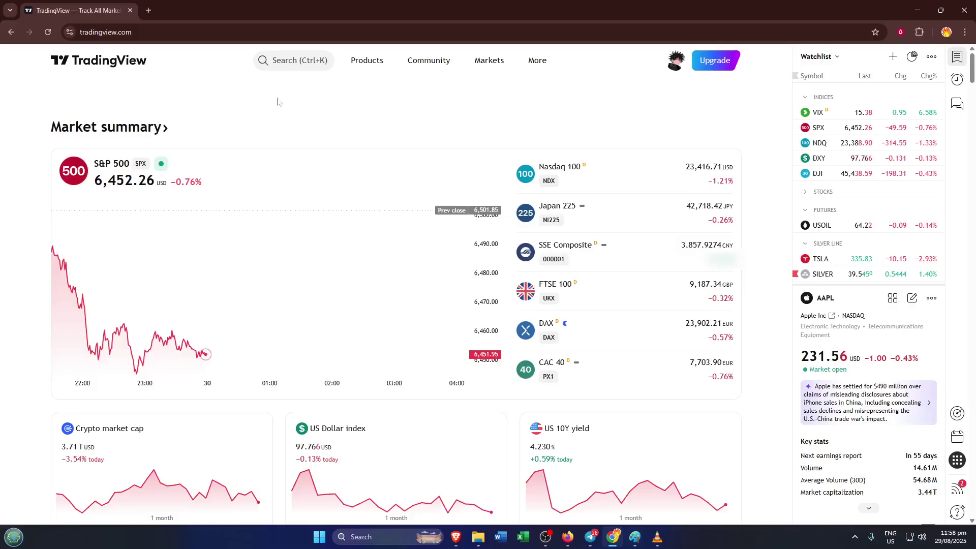
- Open the full BTCUSD chart page from the TradingView home page
{"action": "left_click", "coordinate": [370, 90]}
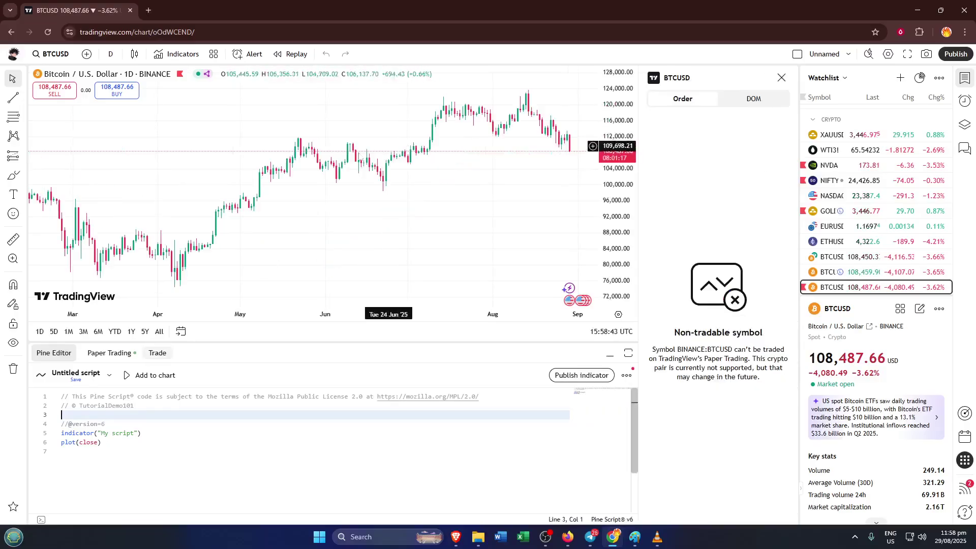
- Reset the BTCUSD chart view to its default range via the chart context menu
{"action": "right_click", "coordinate": [353, 123]}
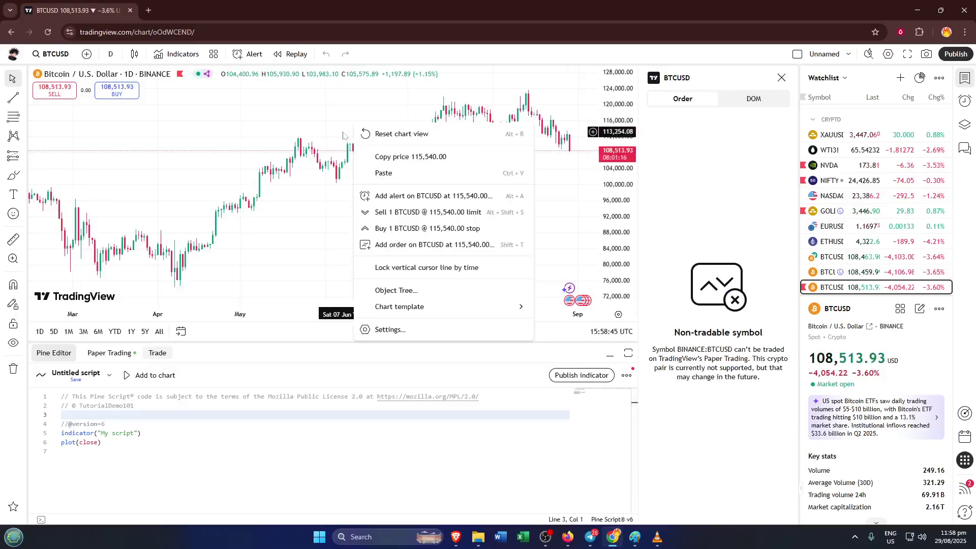
{"action": "left_click", "coordinate": [277, 140]}
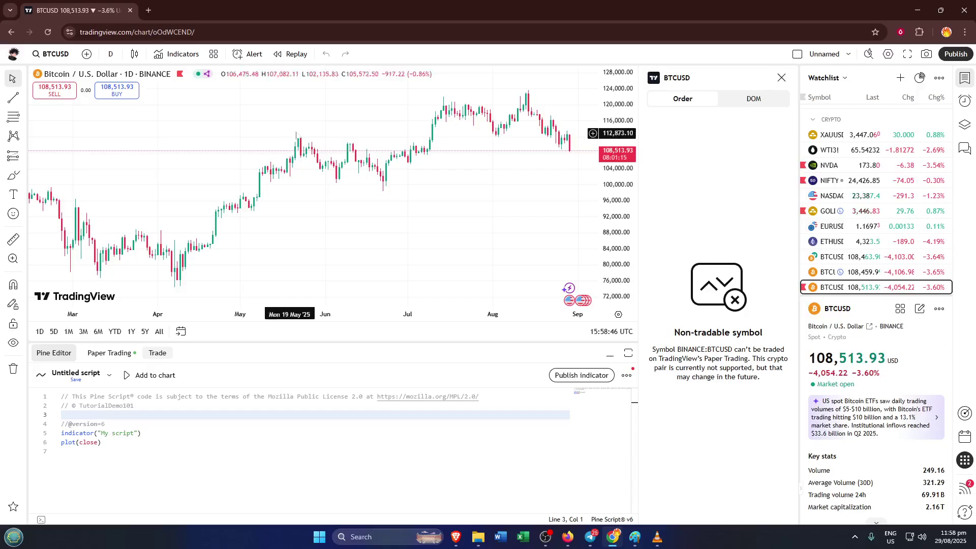
{"action": "right_click", "coordinate": [353, 125]}
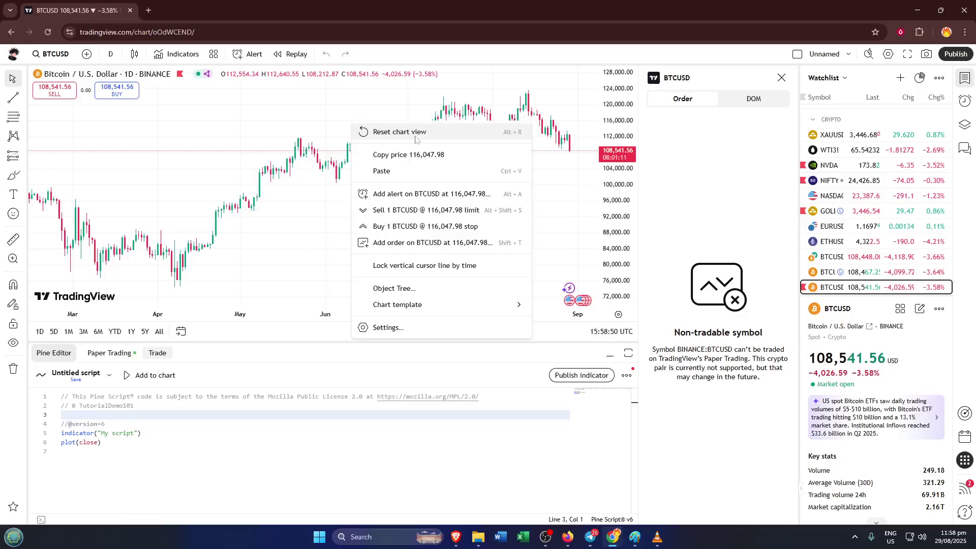
{"action": "left_click", "coordinate": [427, 132]}
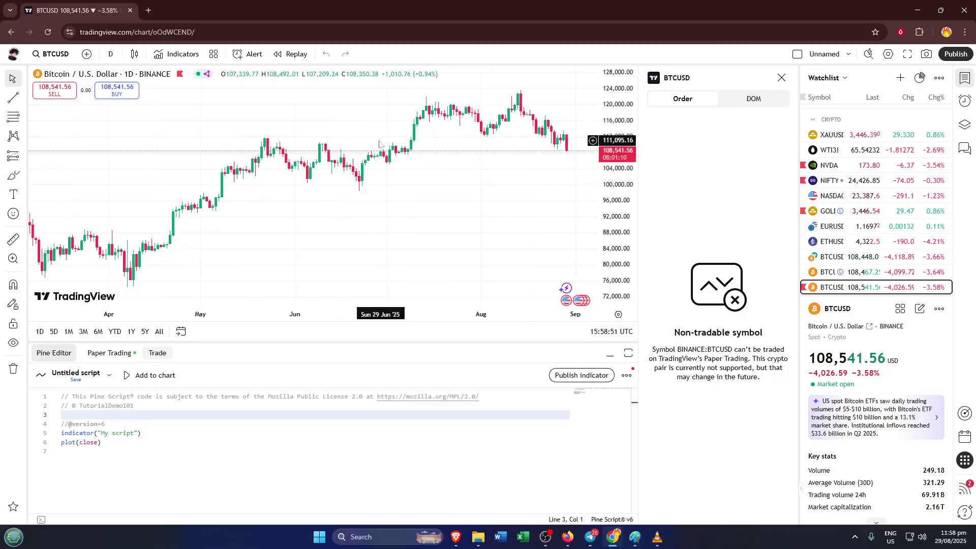
- Bring up the chart context menu to reach Settings
{"action": "right_click", "coordinate": [373, 122]}
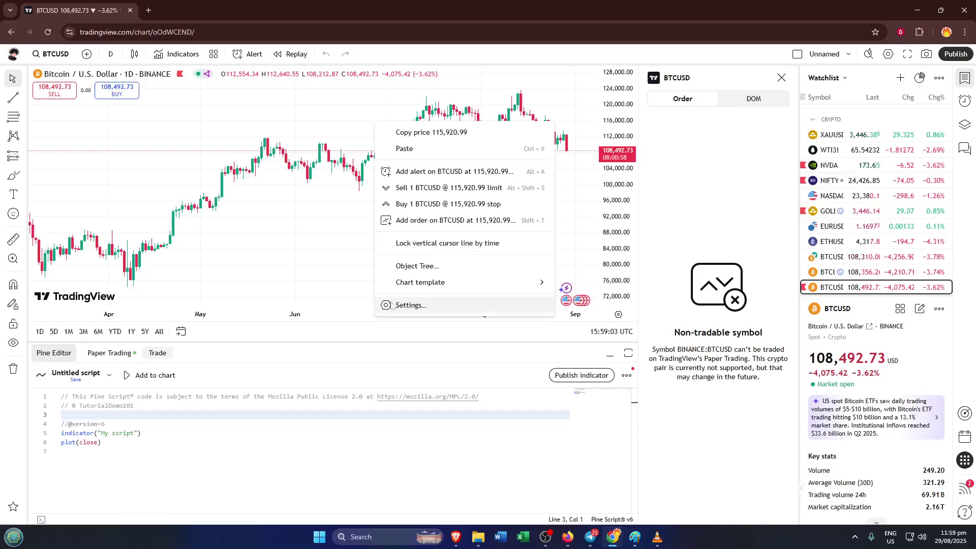
- Open the chart Settings dialog from the context menu
{"action": "left_click", "coordinate": [391, 306]}
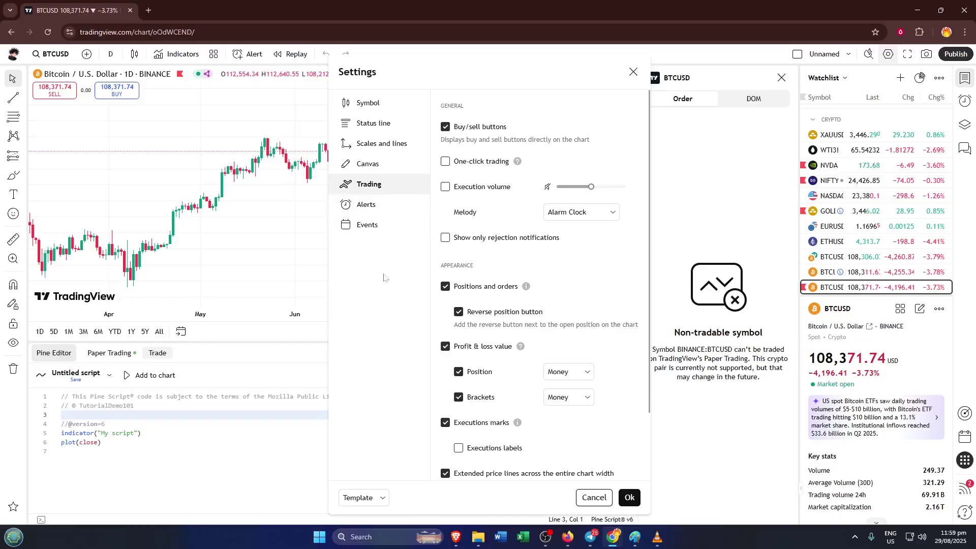
- Apply the default settings template from the Template dropdown
{"action": "left_click", "coordinate": [385, 498]}
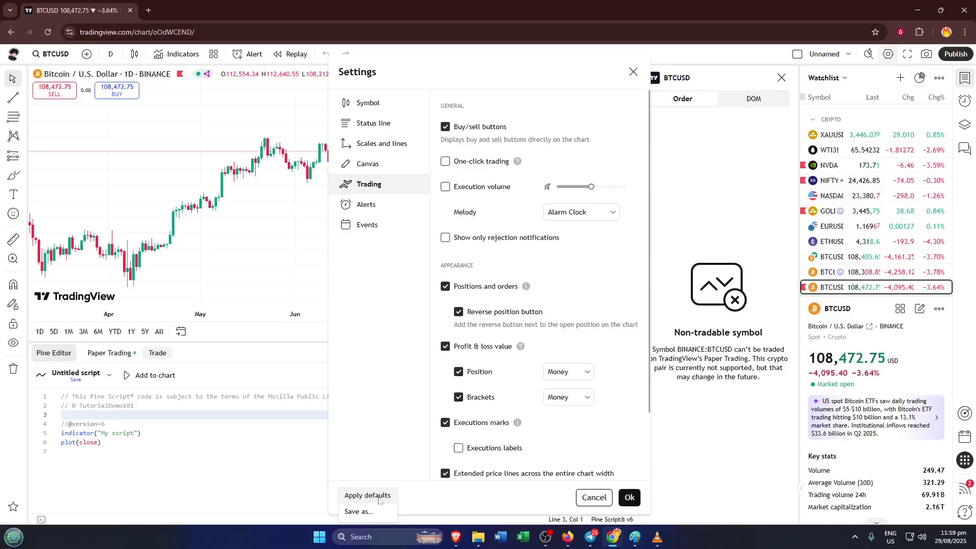
{"action": "left_click", "coordinate": [379, 496]}
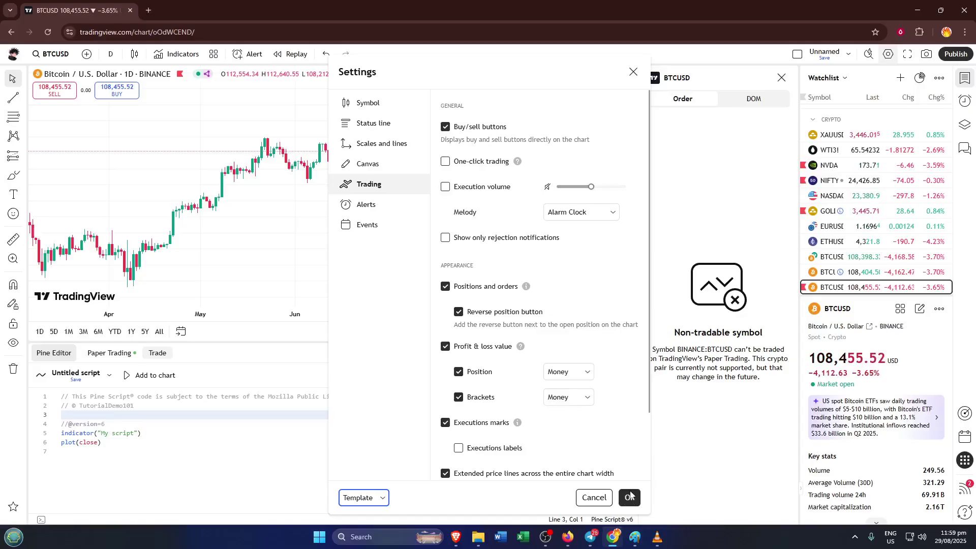
- Confirm the default chart settings with Ok and return to the BTCUSD chart
{"action": "left_click", "coordinate": [629, 495]}
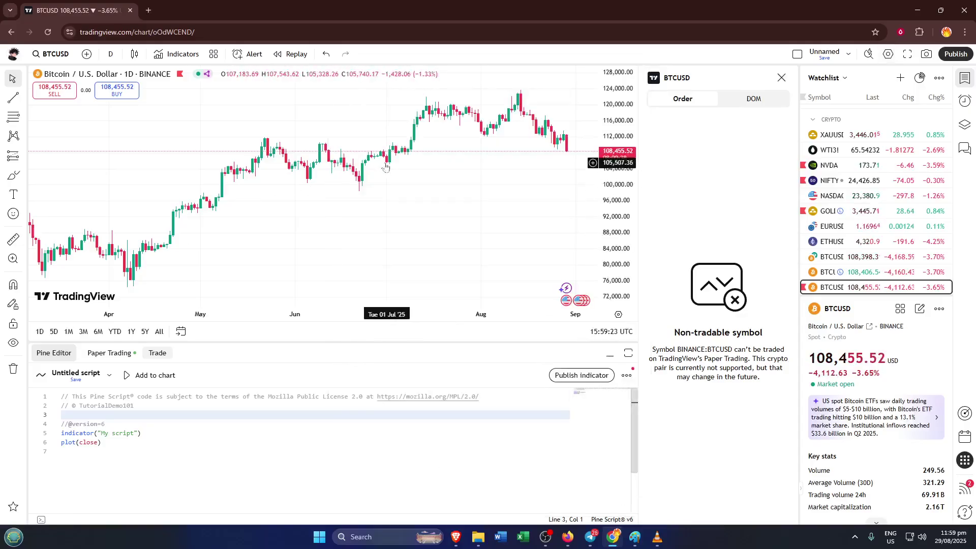